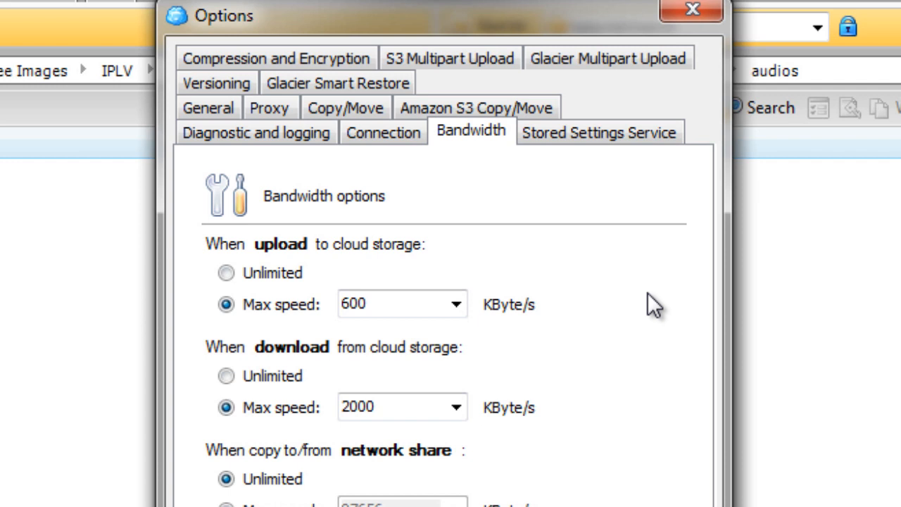
Set both the upload and download bandwidth for cloud storage to Unlimited
{"action": "left_click", "coordinate": [277, 273]}
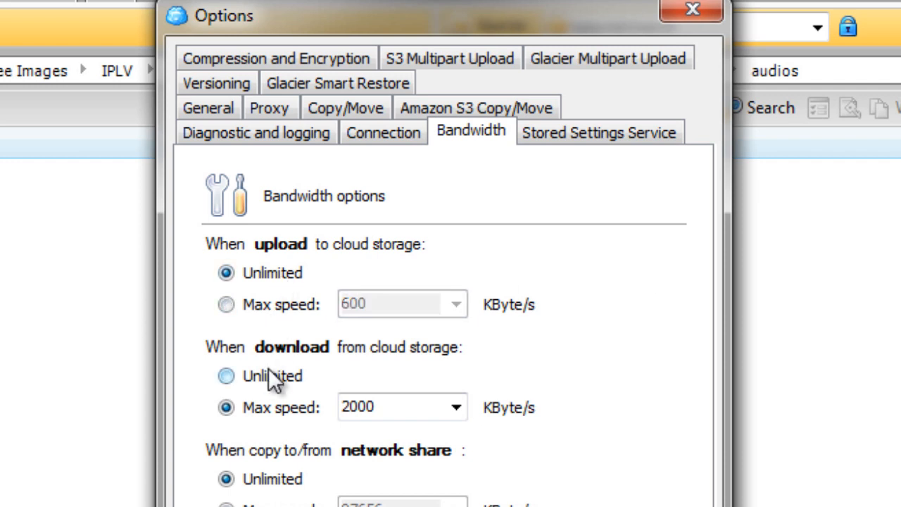
{"action": "left_click", "coordinate": [287, 377]}
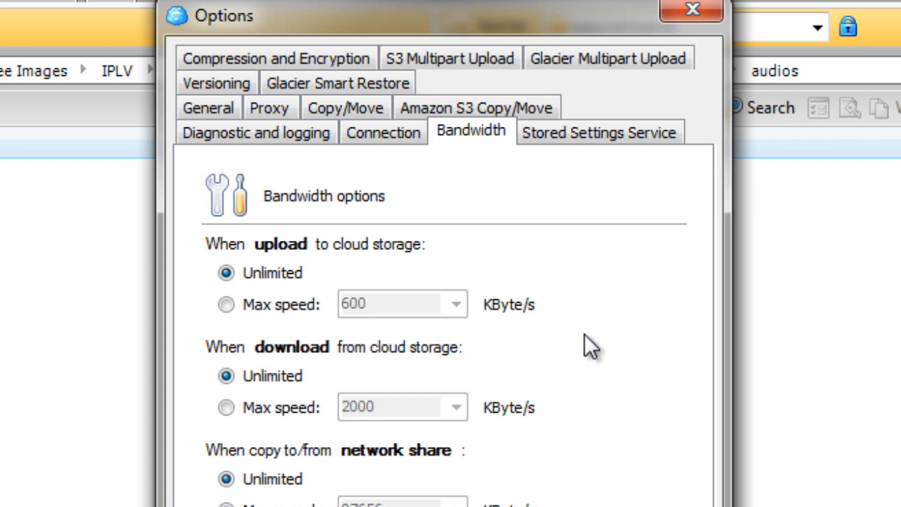
Limit the upload speed to cloud storage to a maximum of 750 KByte/s
{"action": "left_click", "coordinate": [237, 306]}
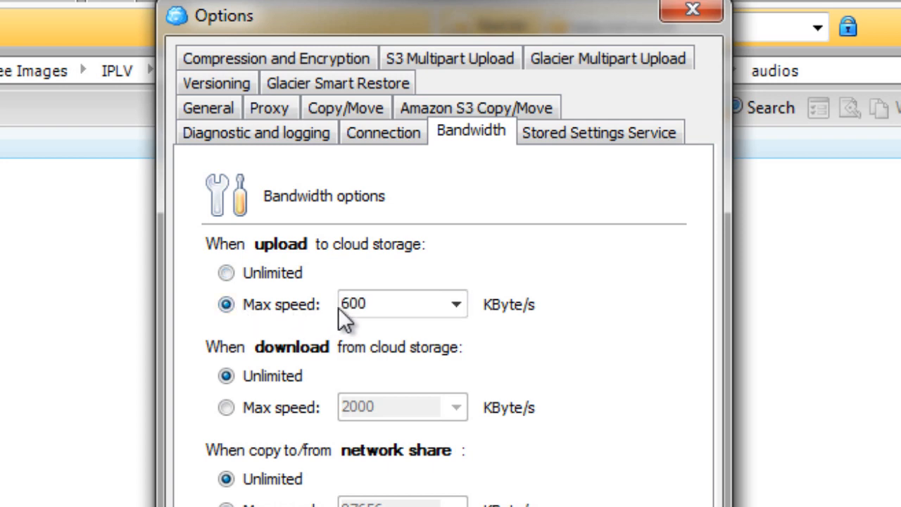
{"action": "left_click", "coordinate": [458, 304]}
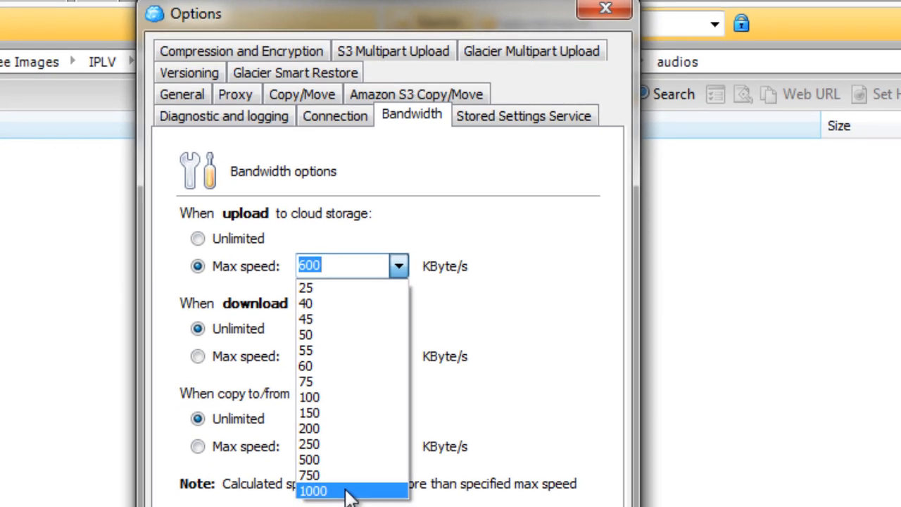
{"action": "left_click", "coordinate": [350, 491]}
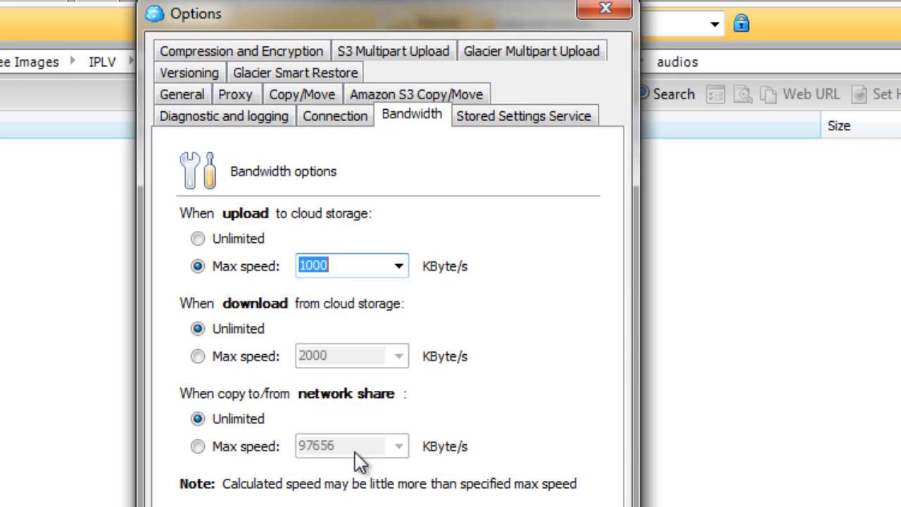
{"action": "left_click", "coordinate": [404, 265]}
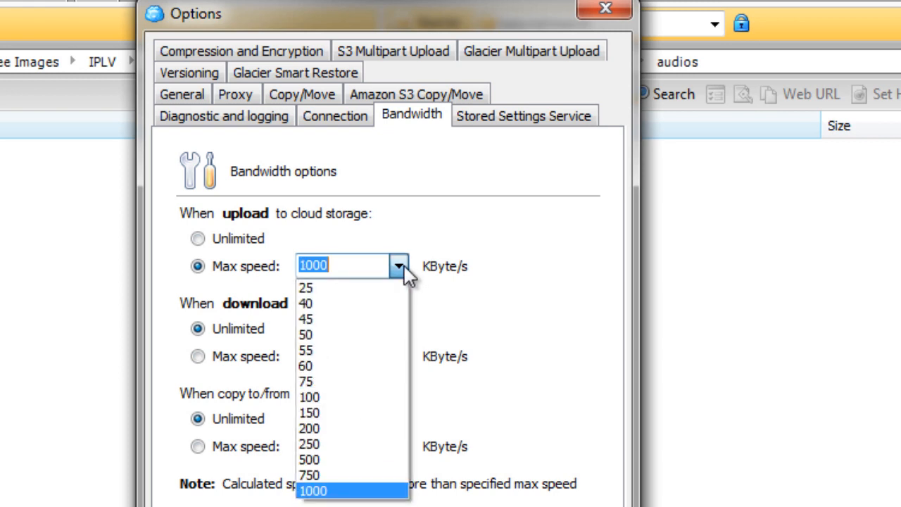
{"action": "left_click", "coordinate": [343, 476]}
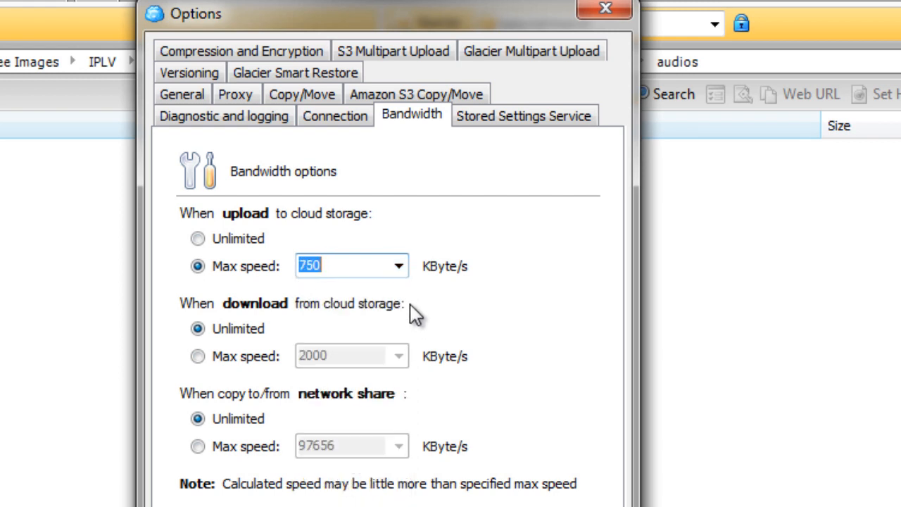
{"action": "left_click", "coordinate": [401, 267]}
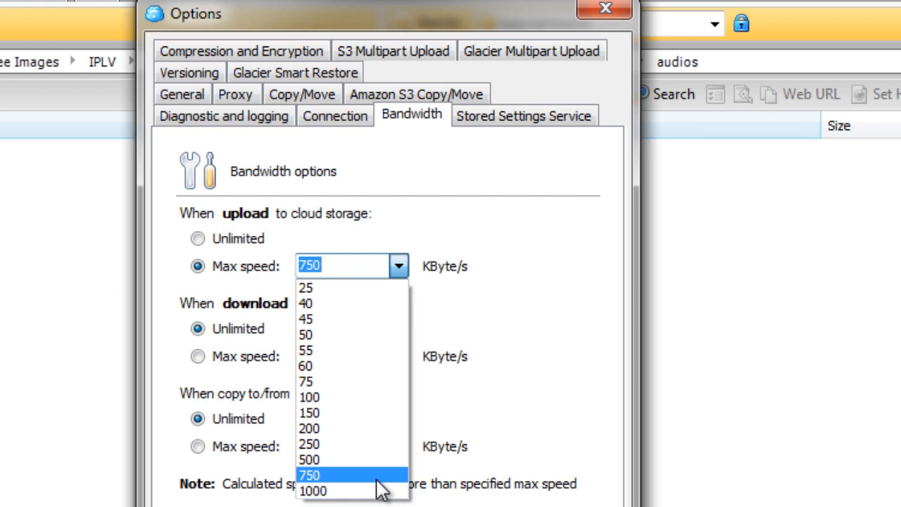
{"action": "left_click", "coordinate": [377, 475]}
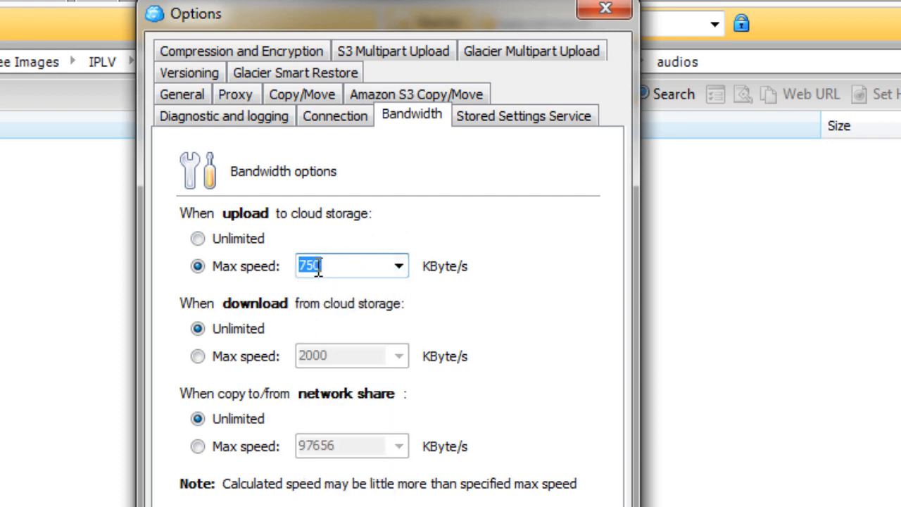
Limit the download speed from cloud storage to a maximum of 750 KByte/s
{"action": "left_click", "coordinate": [236, 356]}
{"action": "left_click", "coordinate": [406, 357]}
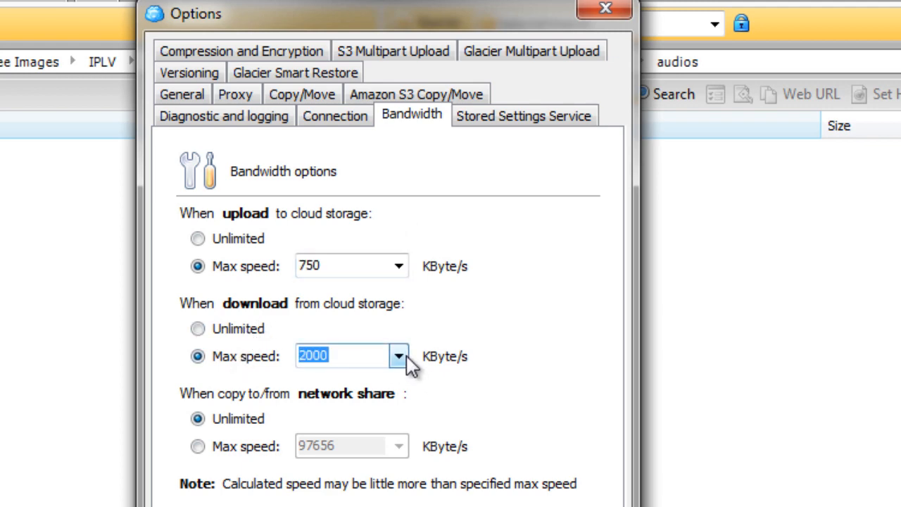
{"action": "left_click", "coordinate": [406, 356]}
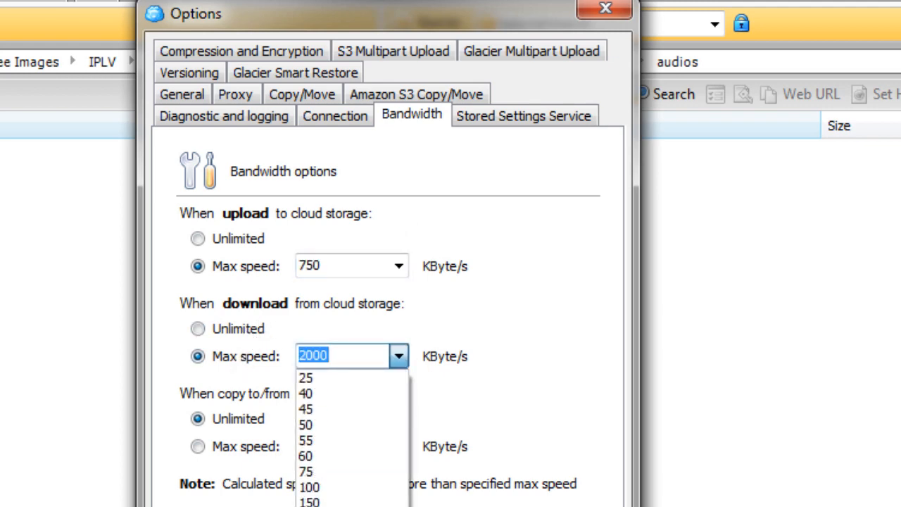
{"action": "left_click", "coordinate": [362, 506]}
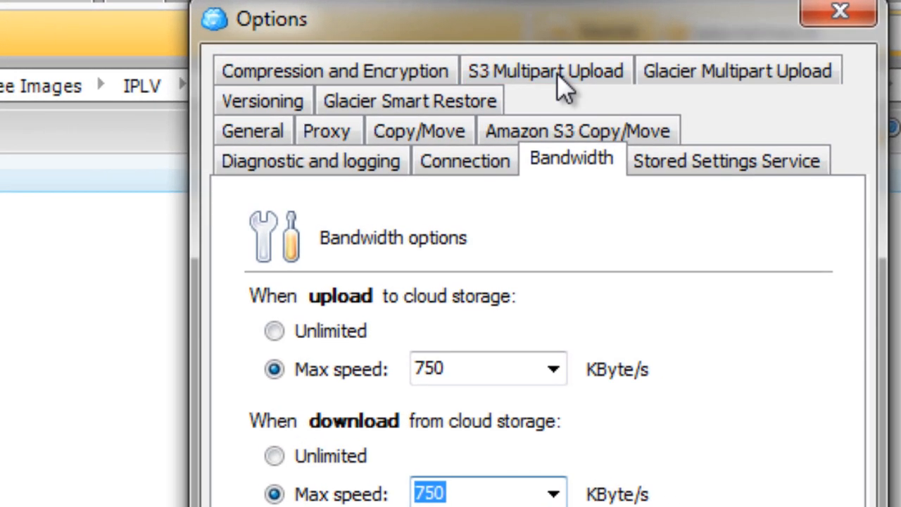
Review the chunk size in the S3 multipart upload options and close the options dialog
{"action": "left_click", "coordinate": [556, 75]}
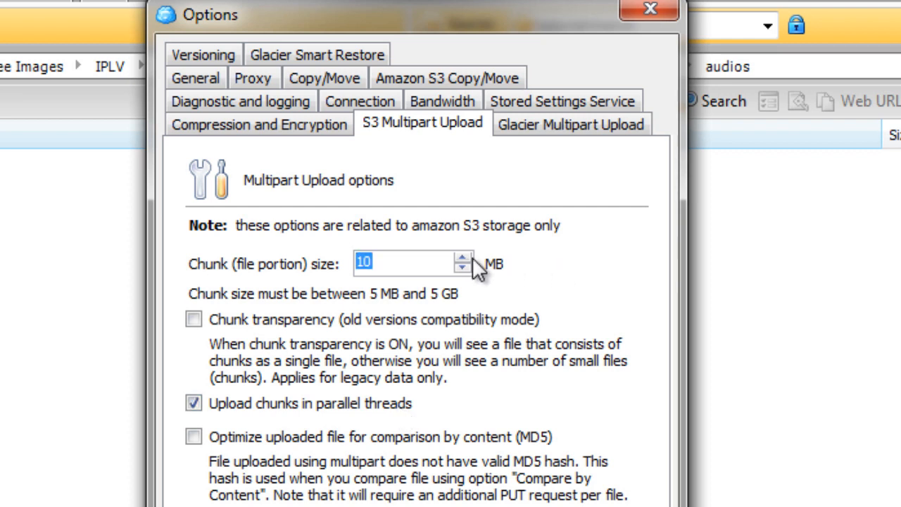
{"action": "left_click", "coordinate": [425, 254]}
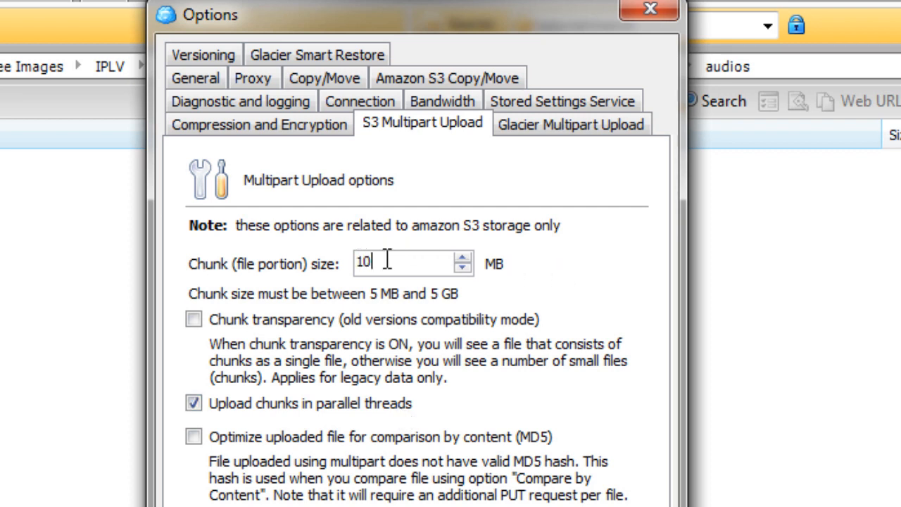
{"action": "left_click_drag", "start_coordinate": [400, 261], "coordinate": [292, 254]}
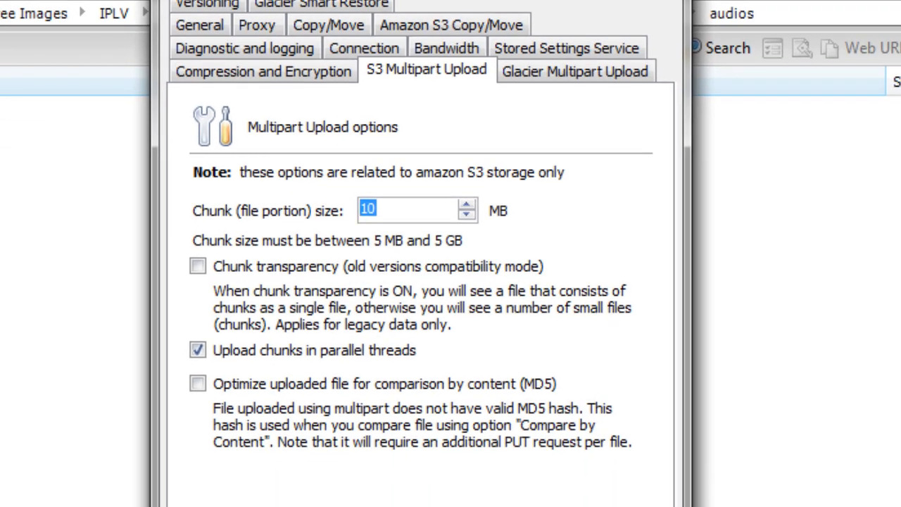
{"action": "key", "text": "Escape"}
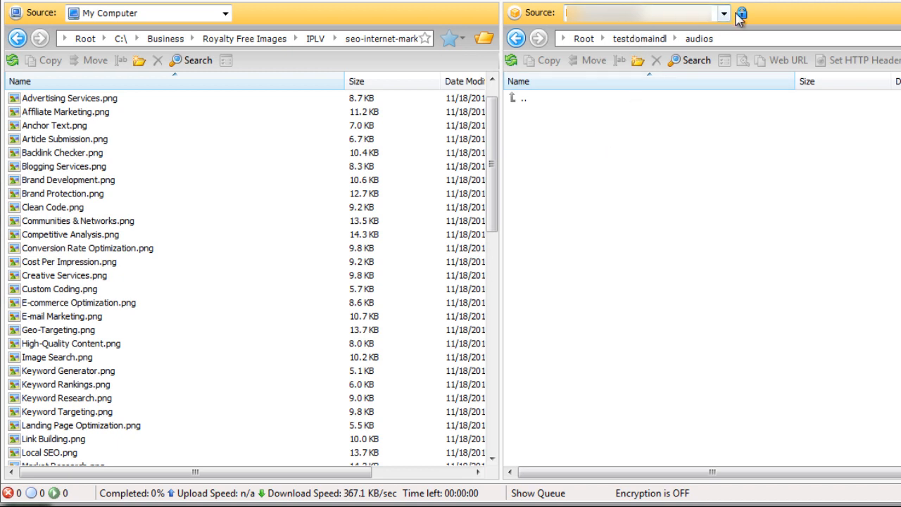
Leave the audios folder and open the images folder of the testdomaindl bucket
{"action": "double_click", "coordinate": [515, 102]}
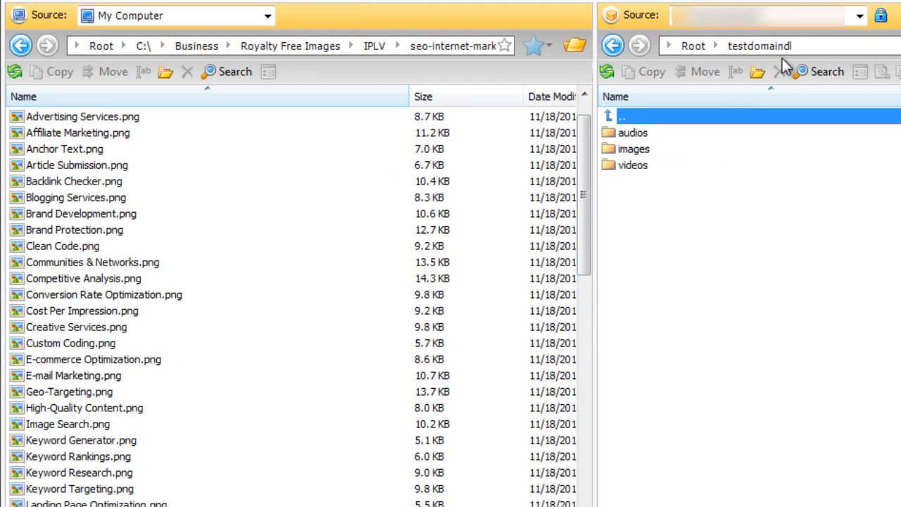
{"action": "left_click", "coordinate": [642, 134]}
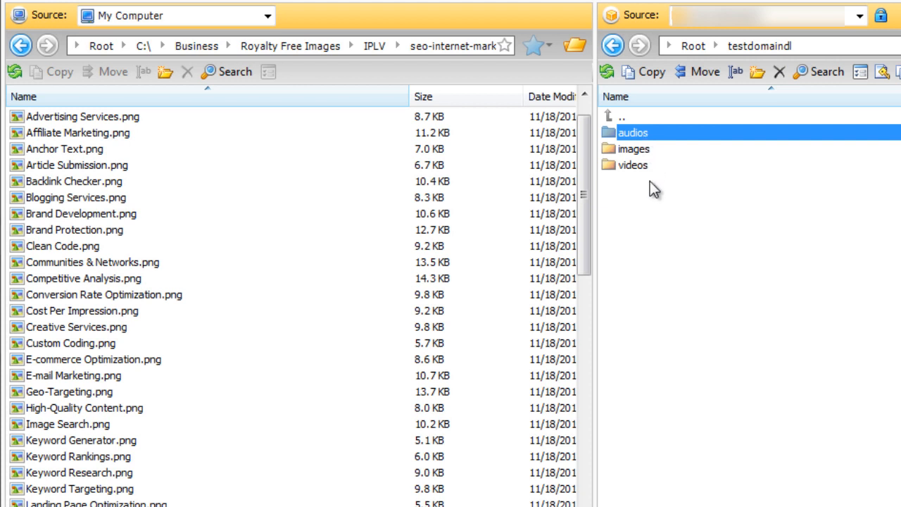
{"action": "double_click", "coordinate": [650, 147]}
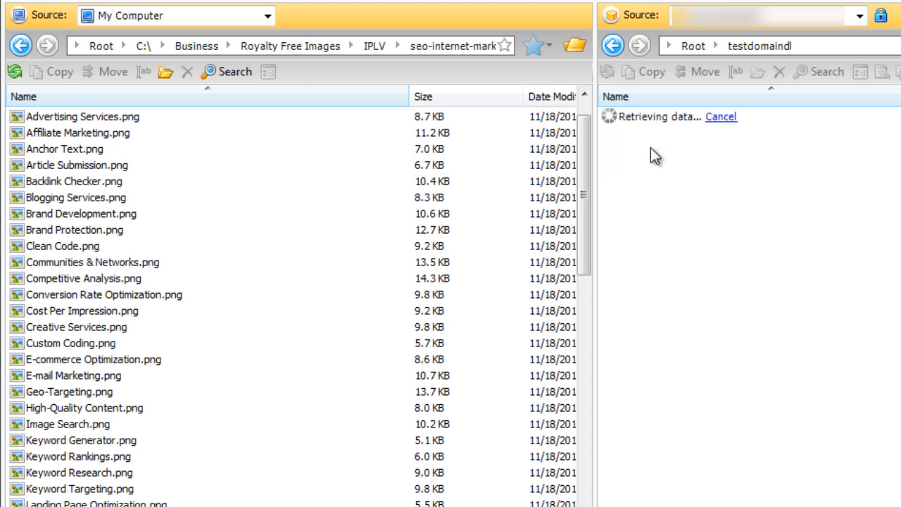
Select a long continuous range of local PNG files starting at Advertising Services.png
{"action": "left_click", "coordinate": [259, 118]}
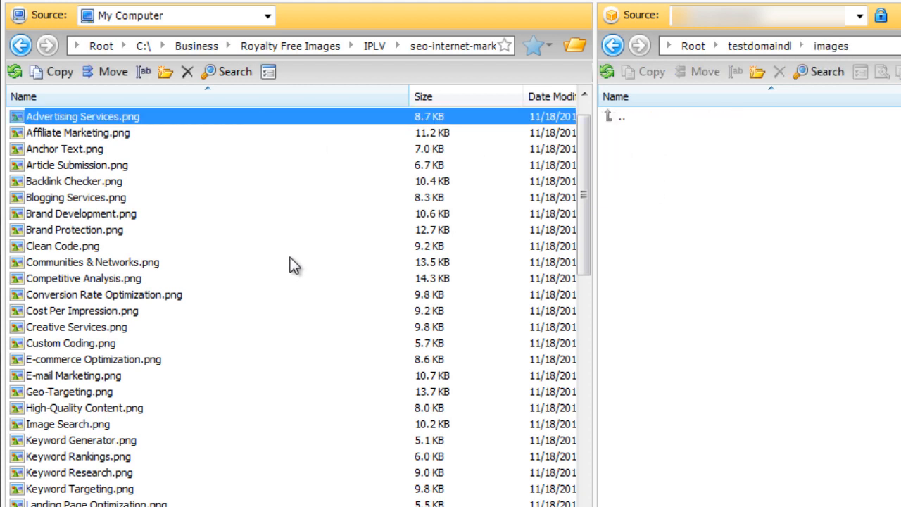
{"action": "scroll", "coordinate": [290, 257], "scroll_direction": "down", "scroll_amount": 5}
{"action": "scroll", "coordinate": [278, 366], "scroll_direction": "down", "scroll_amount": 5}
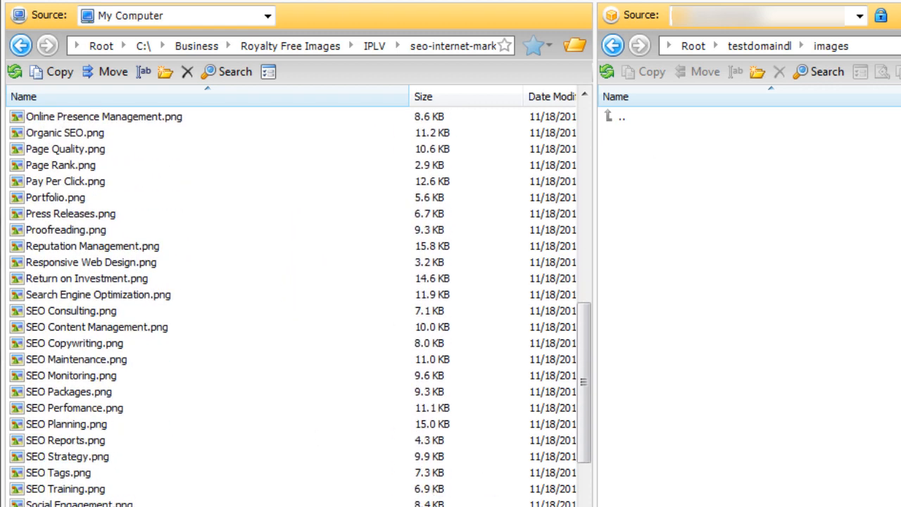
{"action": "left_click", "coordinate": [364, 446], "text": "shift"}
{"action": "scroll", "coordinate": [370, 349], "scroll_direction": "up", "scroll_amount": 1}
{"action": "scroll", "coordinate": [588, 255], "scroll_direction": "up", "scroll_amount": 4}
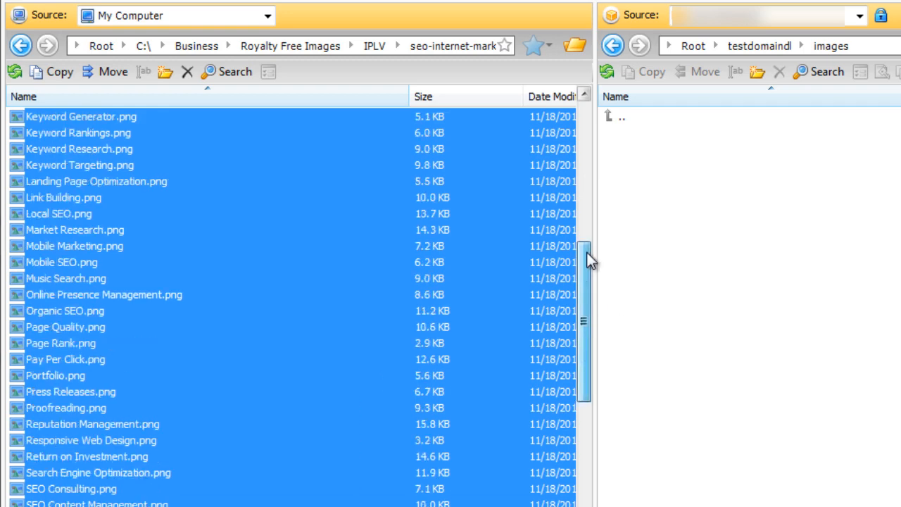
Select the local files from Geo-Targeting.png through Online Presence Management.png, and reduce the selection to Geo-Targeting.png
{"action": "left_click", "coordinate": [298, 169]}
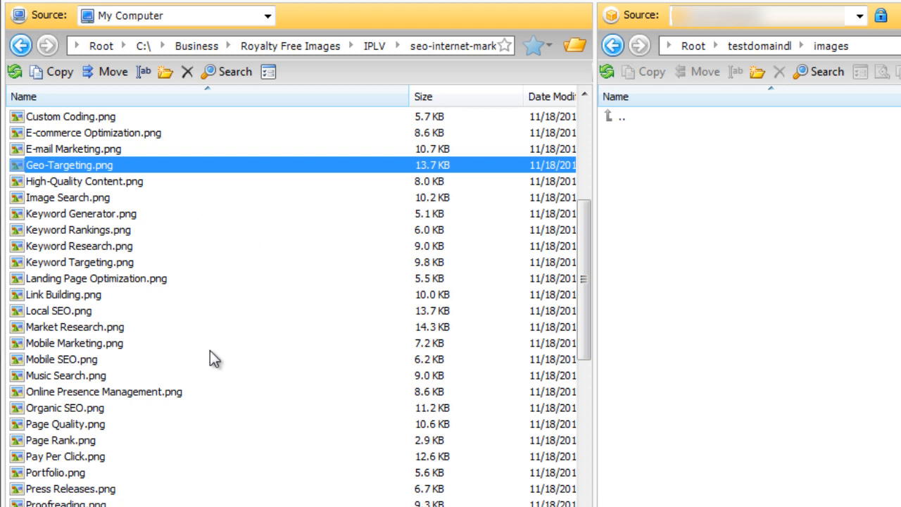
{"action": "left_click", "coordinate": [197, 393], "text": "shift"}
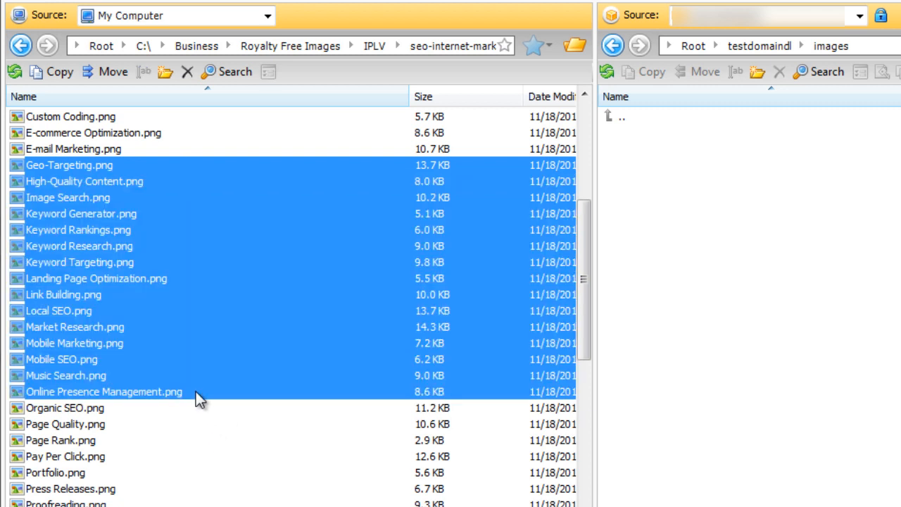
{"action": "left_click", "coordinate": [209, 167]}
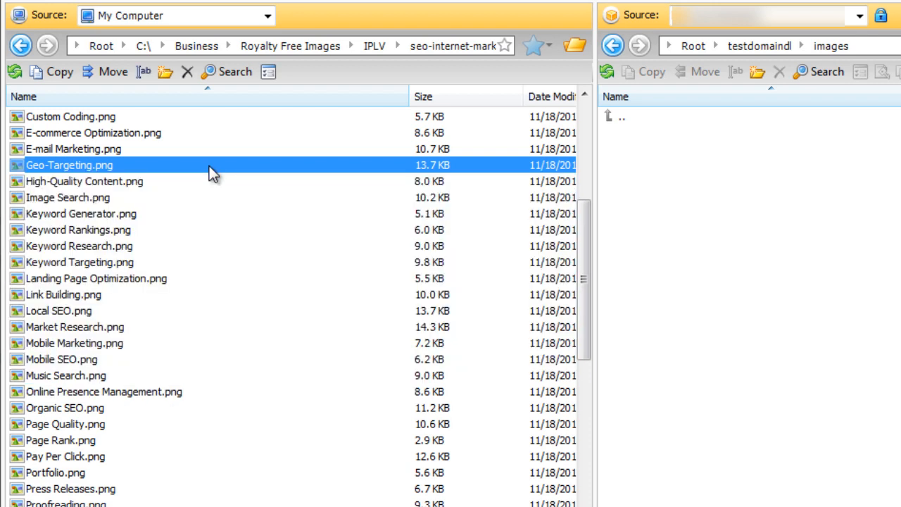
Select only the separate local files High-Quality Content.png, Landing Page Optimization.png and Online Presence Management.png
{"action": "left_click", "coordinate": [188, 185]}
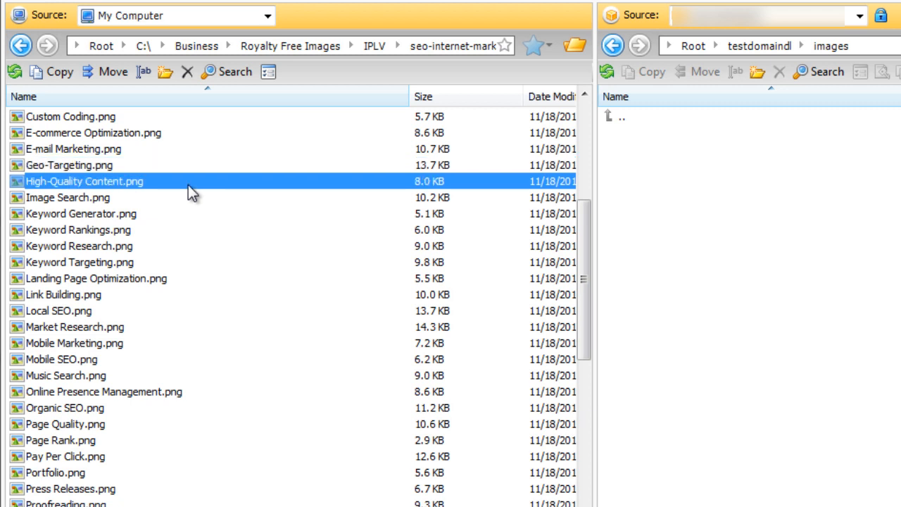
{"action": "left_click", "coordinate": [154, 279], "text": "ctrl"}
{"action": "left_click", "coordinate": [155, 399], "text": "ctrl"}
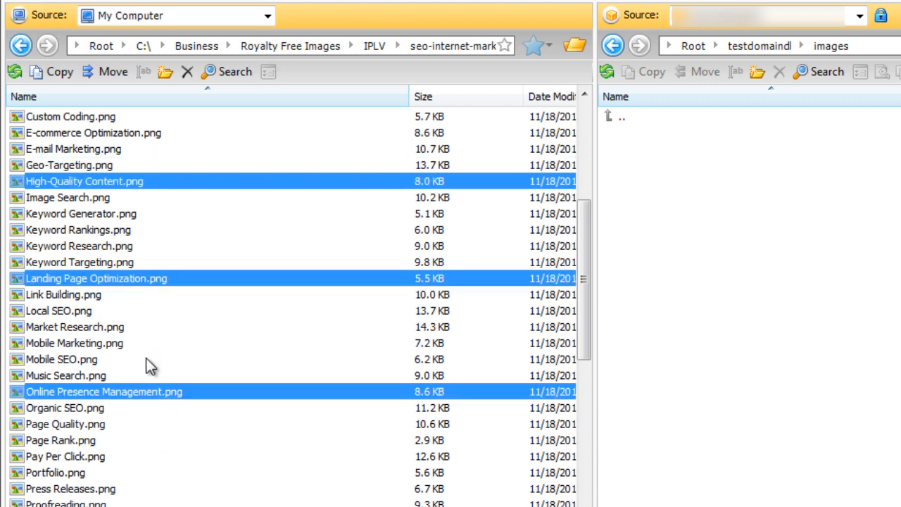
Copy the local files from E-commerce Optimization.png through SEO Maintenance.png into the bucket's images folder
{"action": "left_click", "coordinate": [153, 136]}
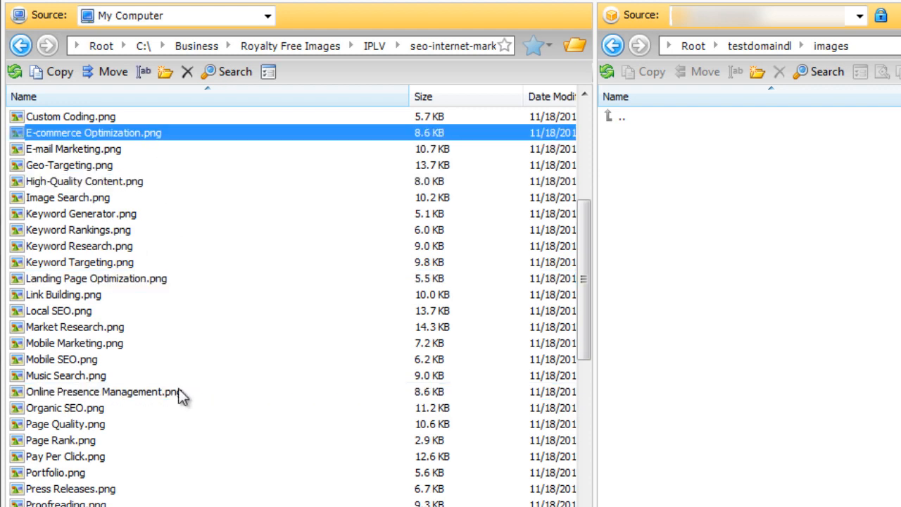
{"action": "scroll", "coordinate": [179, 392], "scroll_direction": "down", "scroll_amount": 4}
{"action": "left_click", "coordinate": [183, 440], "text": "shift"}
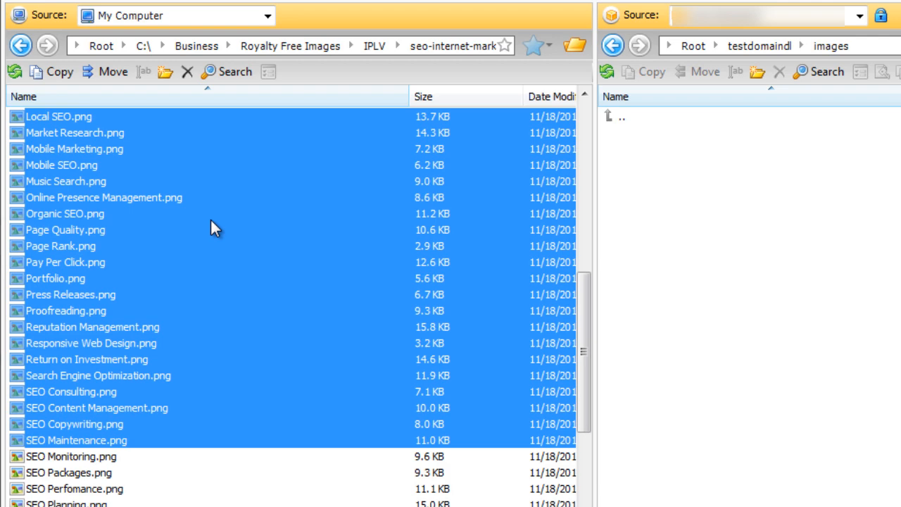
{"action": "left_click_drag", "start_coordinate": [210, 219], "coordinate": [748, 221]}
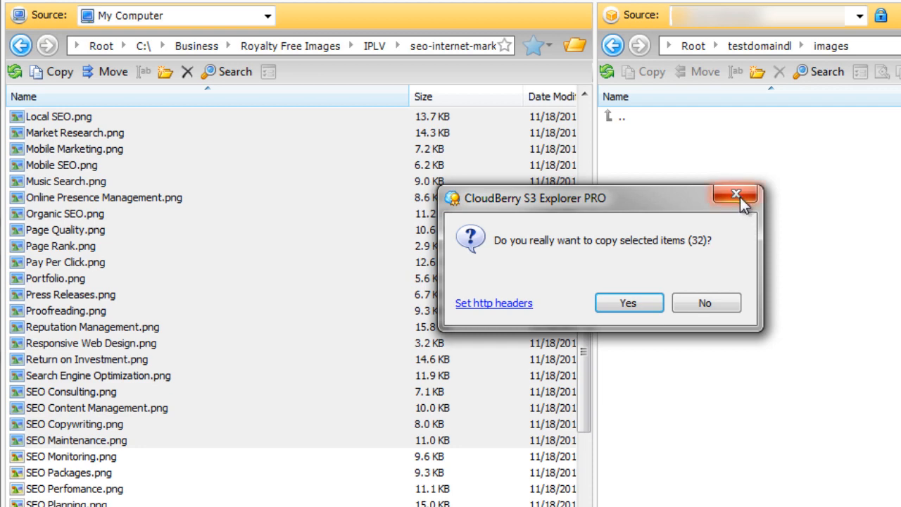
{"action": "left_click", "coordinate": [647, 303]}
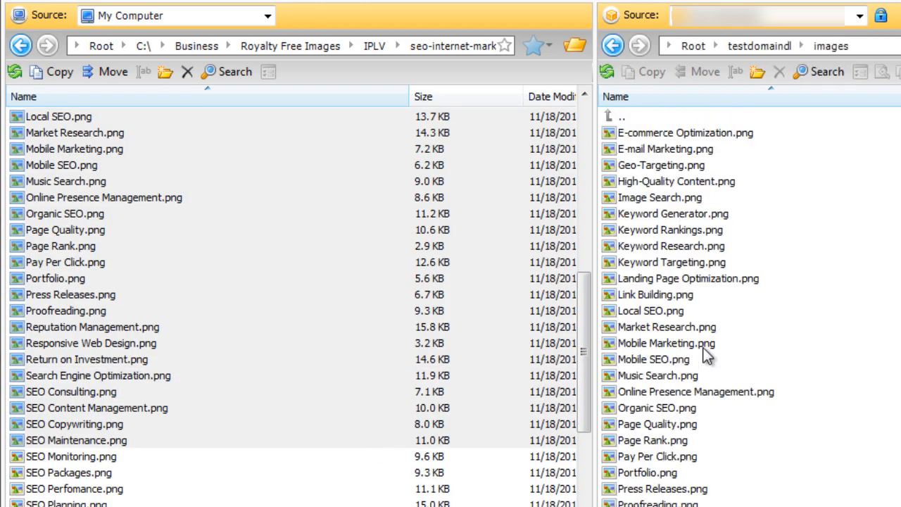
Look through the uploaded PNG files in the bucket's images folder
{"action": "left_click", "coordinate": [703, 345]}
{"action": "scroll", "coordinate": [739, 412], "scroll_direction": "down", "scroll_amount": 1}
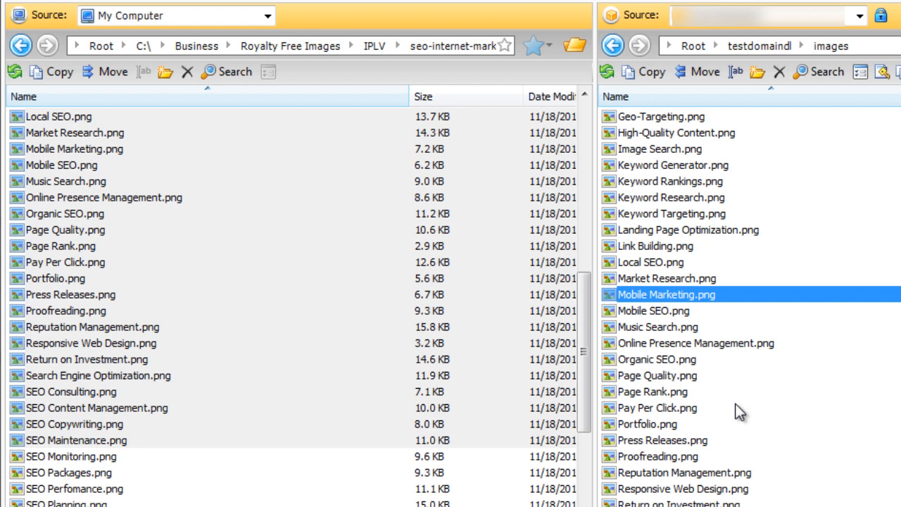
{"action": "scroll", "coordinate": [739, 412], "scroll_direction": "up", "scroll_amount": 1}
{"action": "scroll", "coordinate": [726, 239], "scroll_direction": "down", "scroll_amount": 1}
{"action": "scroll", "coordinate": [732, 243], "scroll_direction": "up", "scroll_amount": 1}
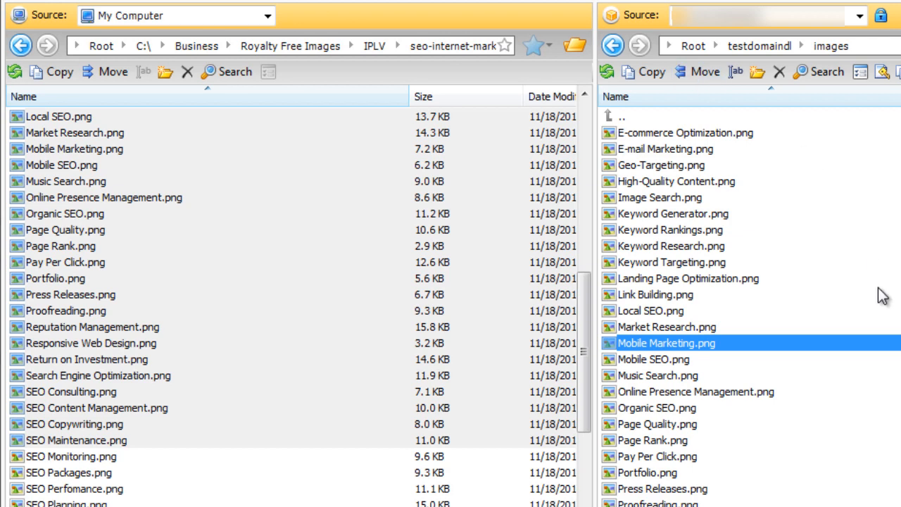
{"action": "scroll", "coordinate": [880, 296], "scroll_direction": "down", "scroll_amount": 2}
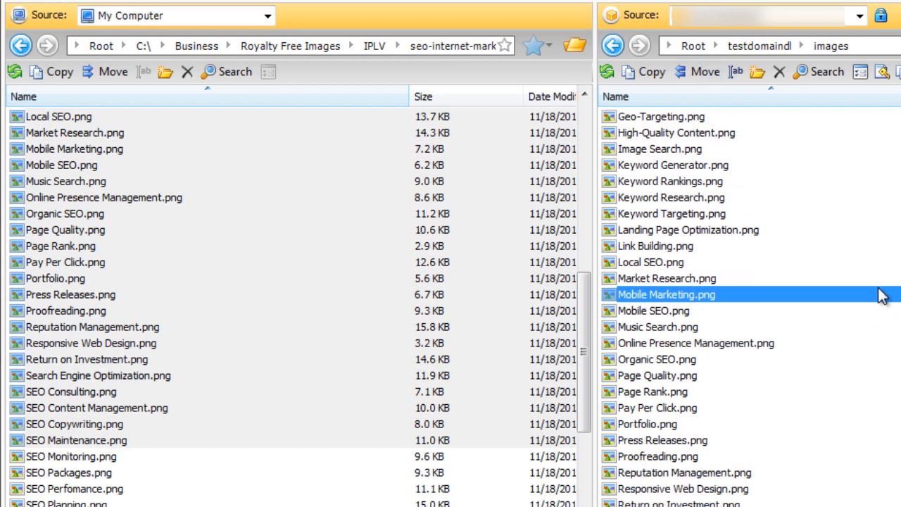
{"action": "scroll", "coordinate": [873, 300], "scroll_direction": "up", "scroll_amount": 1}
{"action": "scroll", "coordinate": [861, 295], "scroll_direction": "up", "scroll_amount": 1}
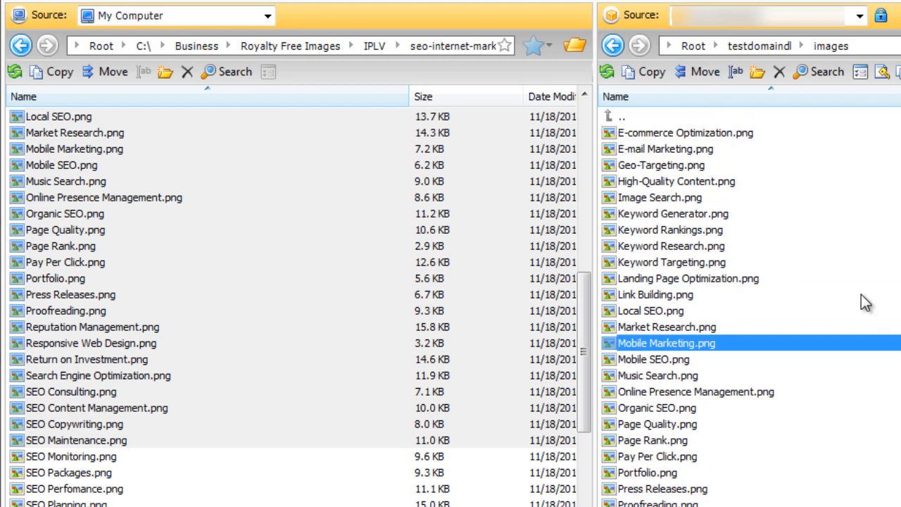
Start copying Image Search.png through Mobile SEO.png from the bucket's images folder to the local folder, but decline the copy
{"action": "left_click", "coordinate": [707, 229]}
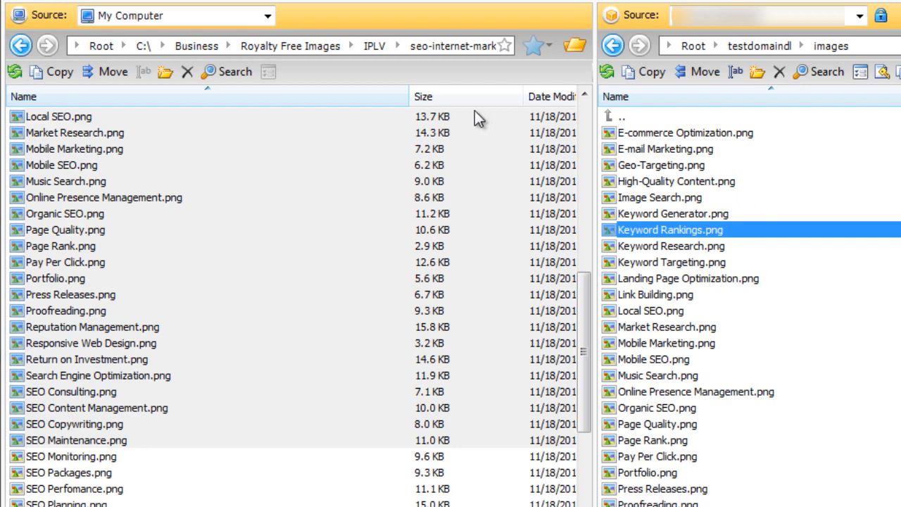
{"action": "left_click", "coordinate": [587, 126]}
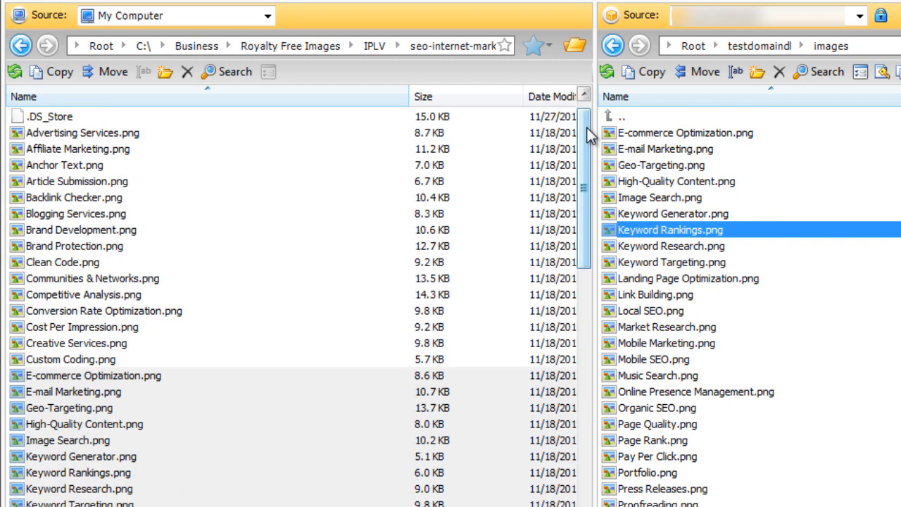
{"action": "left_click", "coordinate": [681, 197]}
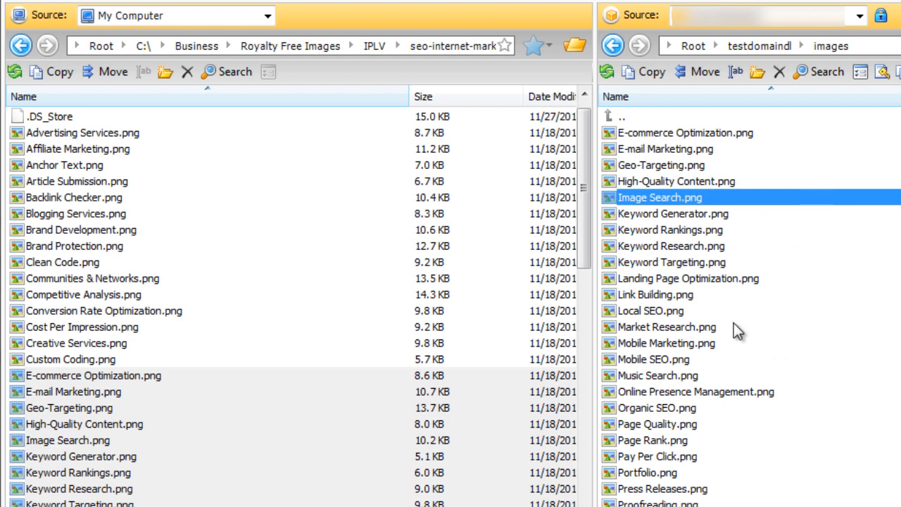
{"action": "left_click", "coordinate": [728, 359], "text": "shift"}
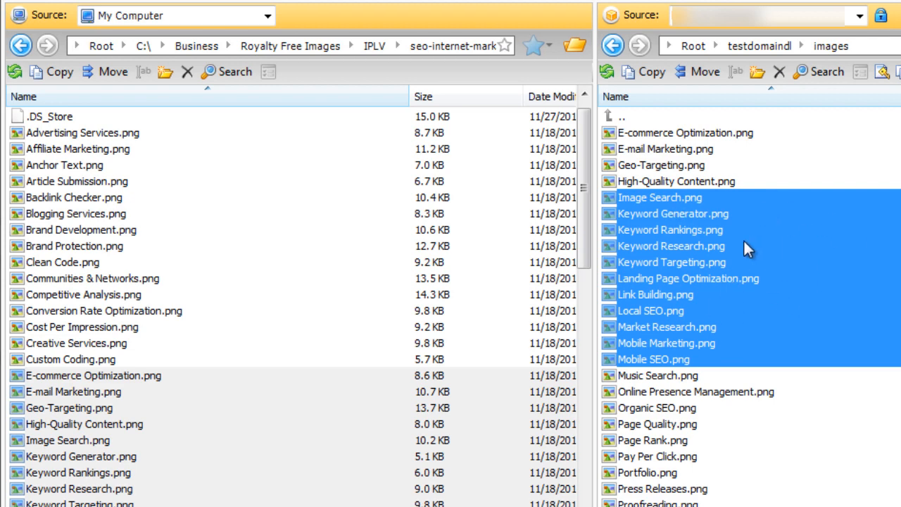
{"action": "left_click_drag", "start_coordinate": [746, 247], "coordinate": [314, 262]}
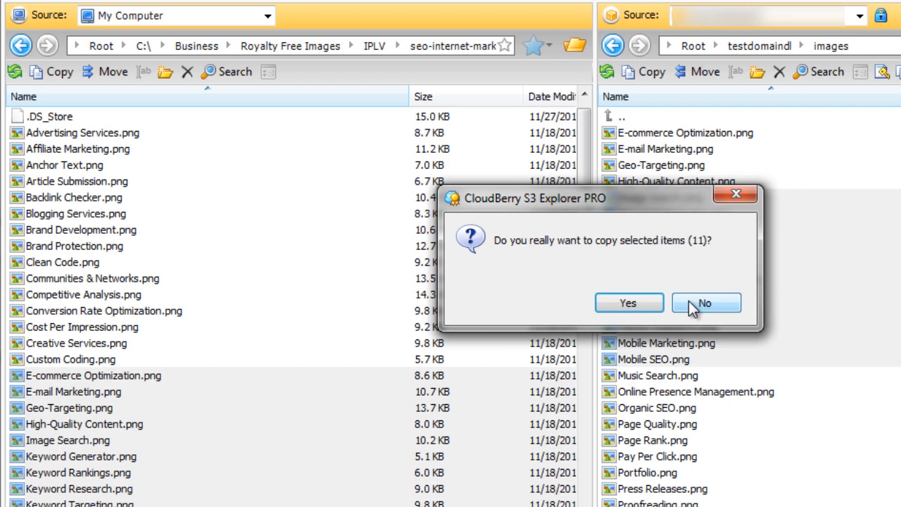
{"action": "left_click", "coordinate": [695, 302]}
Select Brand Development.png in the local folder and E-commerce Optimization.png in the bucket's images folder
{"action": "left_click", "coordinate": [334, 232]}
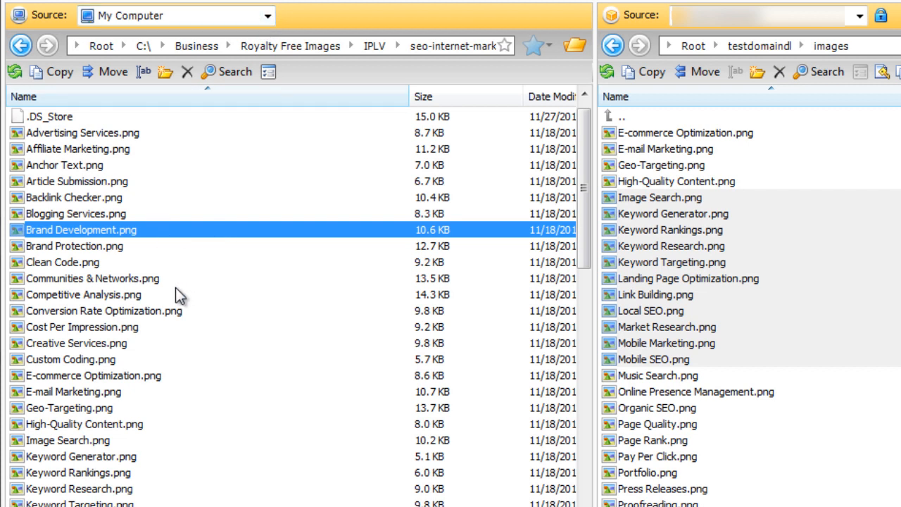
{"action": "left_click", "coordinate": [792, 240]}
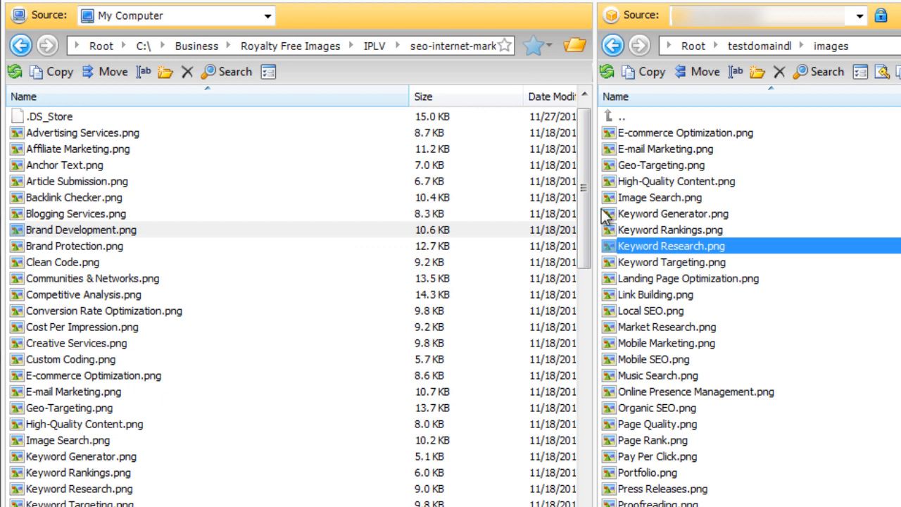
{"action": "left_click", "coordinate": [731, 138]}
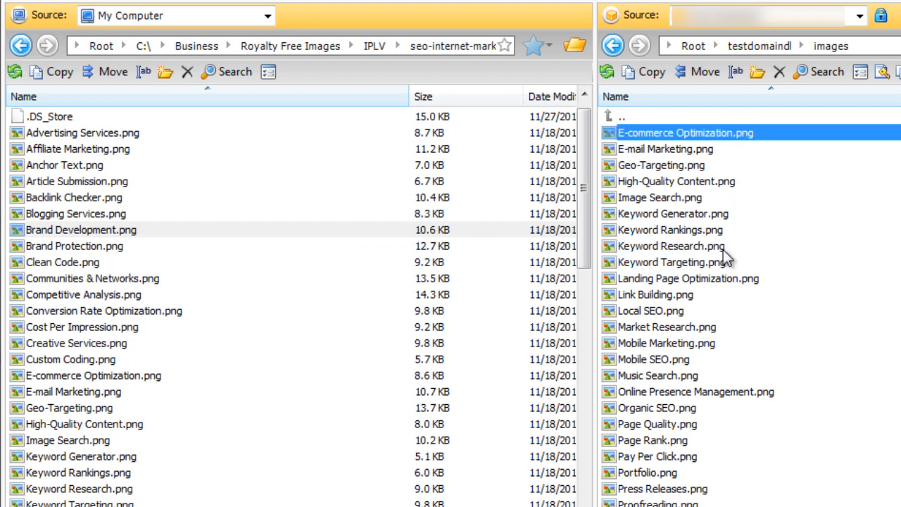
{"action": "scroll", "coordinate": [753, 362], "scroll_direction": "down", "scroll_amount": 1}
{"action": "scroll", "coordinate": [746, 344], "scroll_direction": "up", "scroll_amount": 1}
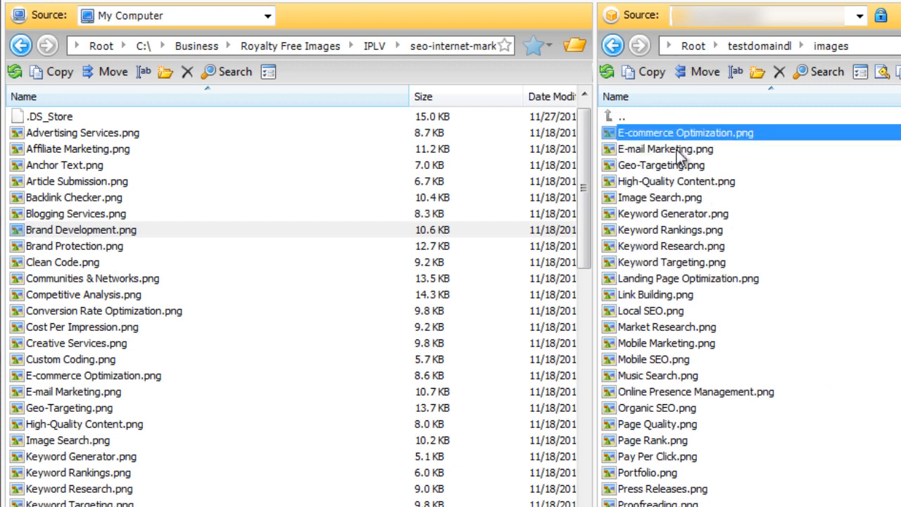